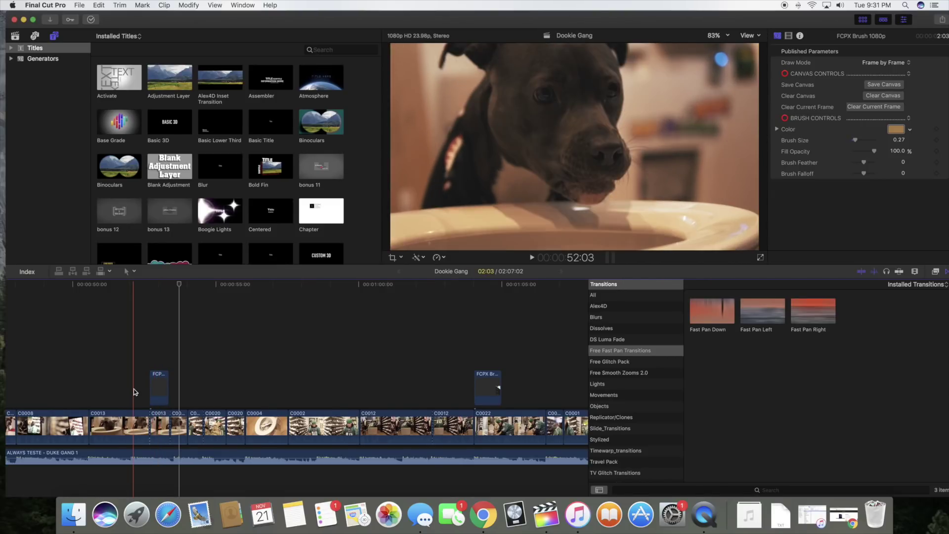
# Step: Play the timeline and scroll down the FCPX Brush product page in Chrome
pyautogui.press('space')
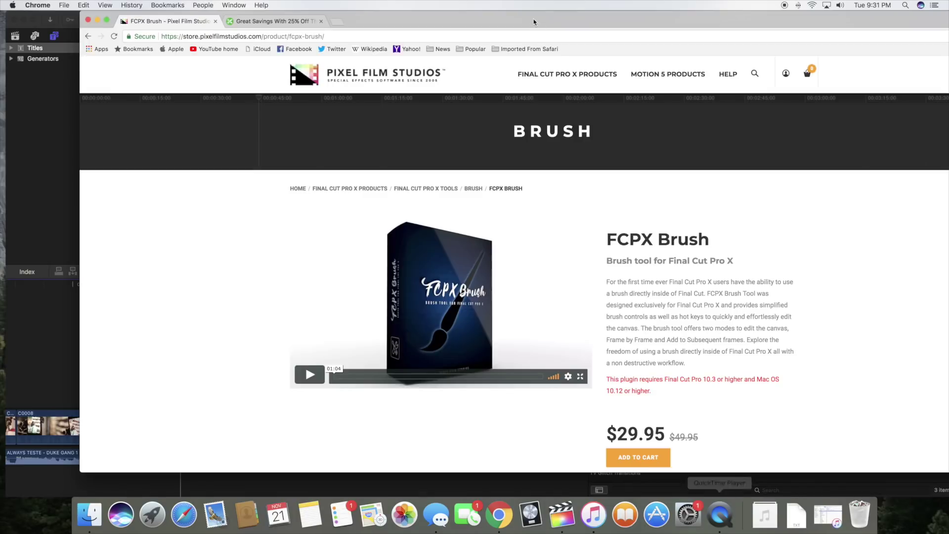
pyautogui.scroll(-3, 642, 296)
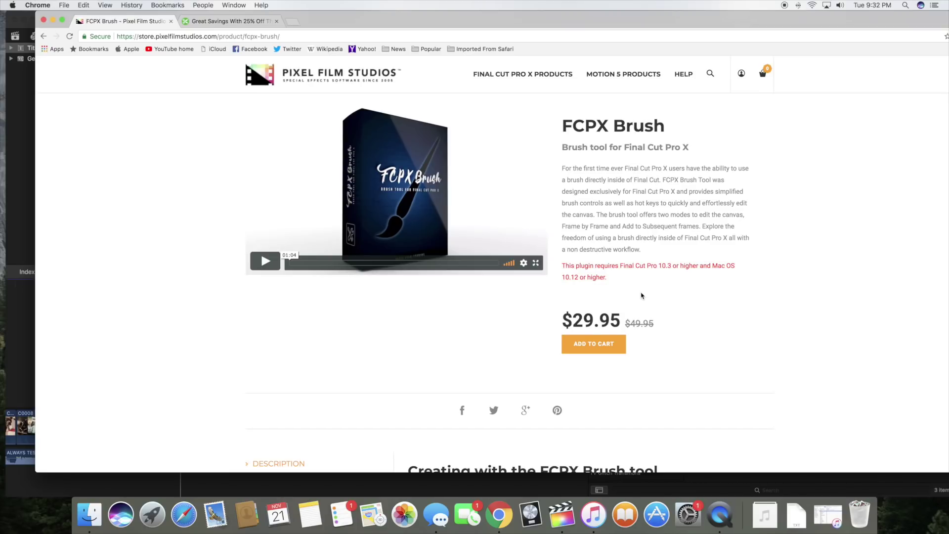
pyautogui.moveTo(372, 20); pyautogui.dragTo(352, 19)
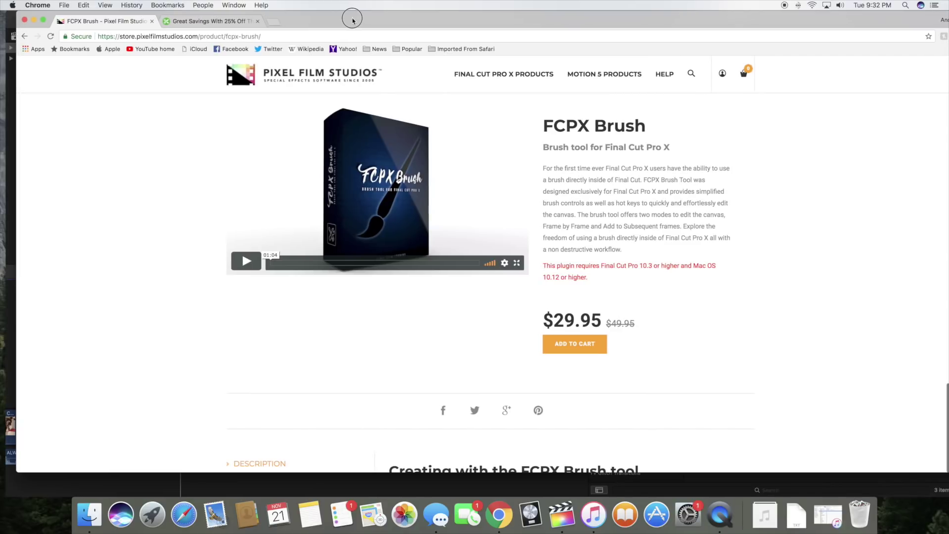
# Step: Select the 2DAY coupon code on the coupon page, then return to the FCPX Brush page
pyautogui.click(221, 19)
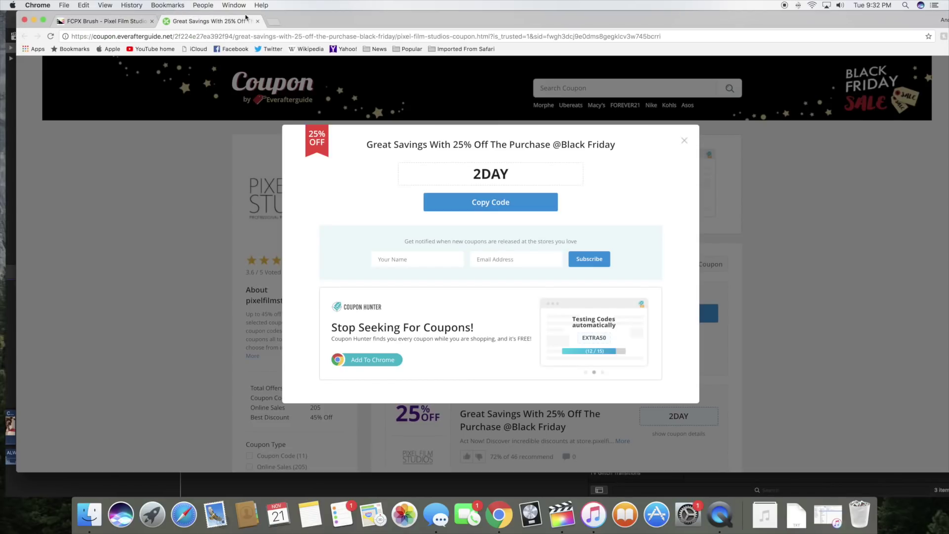
pyautogui.moveTo(472, 174); pyautogui.dragTo(514, 176)
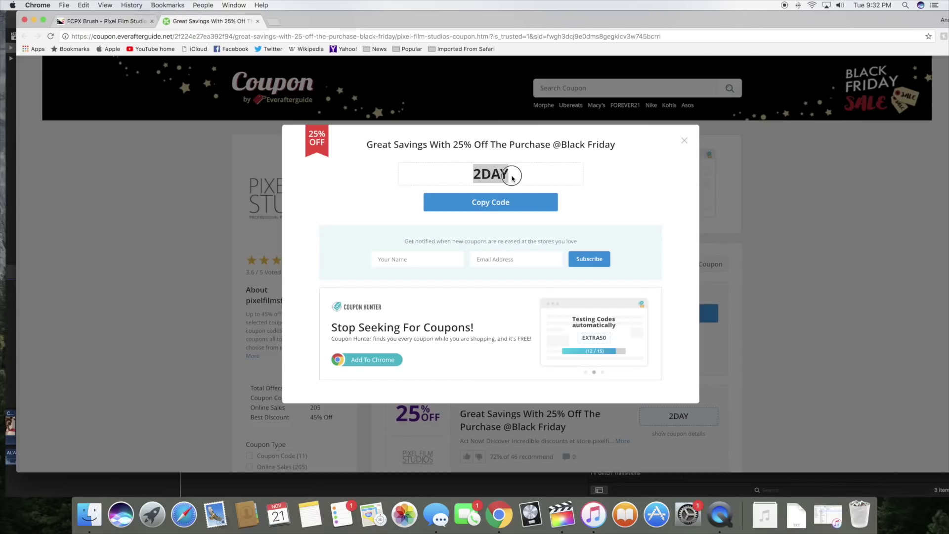
pyautogui.click(133, 22)
pyautogui.moveTo(378, 20); pyautogui.dragTo(362, 19)
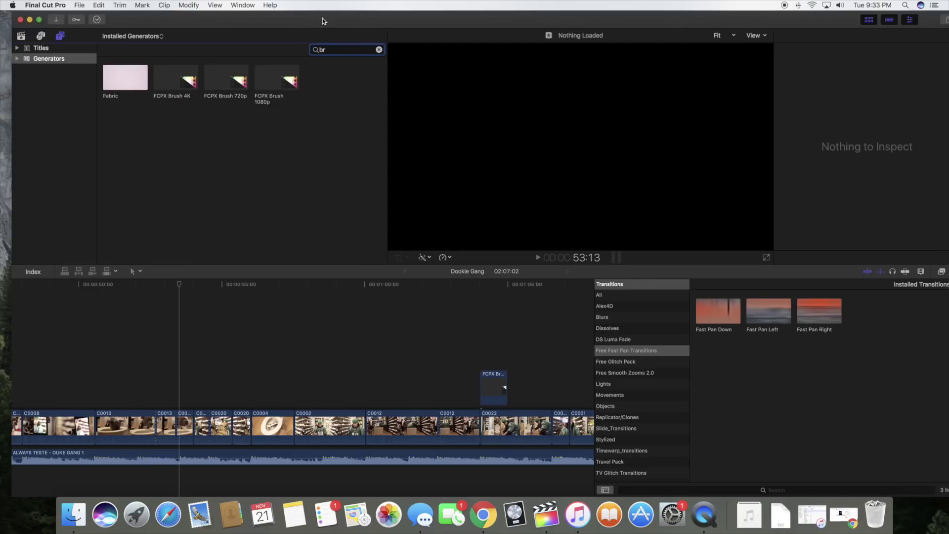
# Step: Place FCPX Brush 1080p above clip C0013 and trim it to end at the next cut
pyautogui.moveTo(322, 21); pyautogui.dragTo(313, 20)
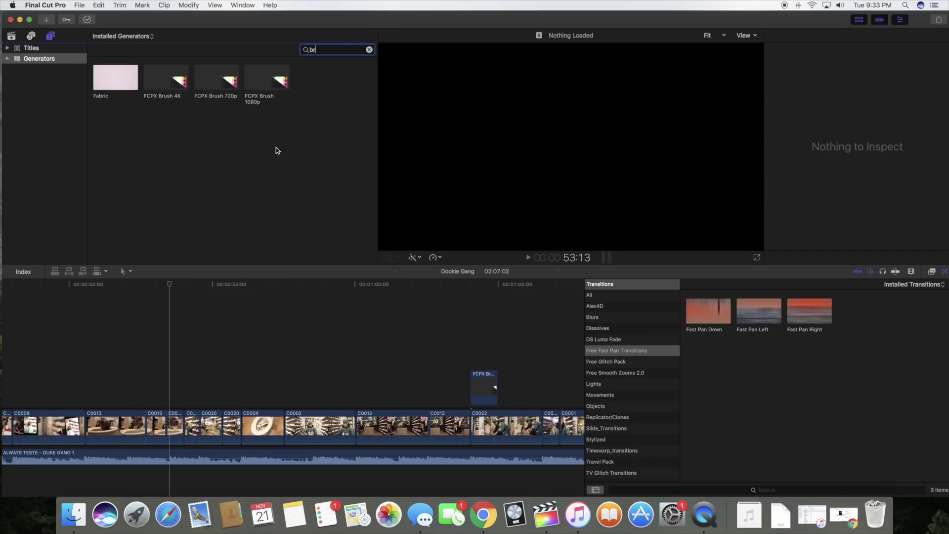
pyautogui.moveTo(260, 84)
pyautogui.mouseDown()
pyautogui.moveTo(273, 147)
pyautogui.moveTo(230, 341)
pyautogui.moveTo(159, 361)
pyautogui.moveTo(169, 367)
pyautogui.mouseUp()
pyautogui.press('super+equal')
pyautogui.press('super+equal')
pyautogui.press('super+equal')
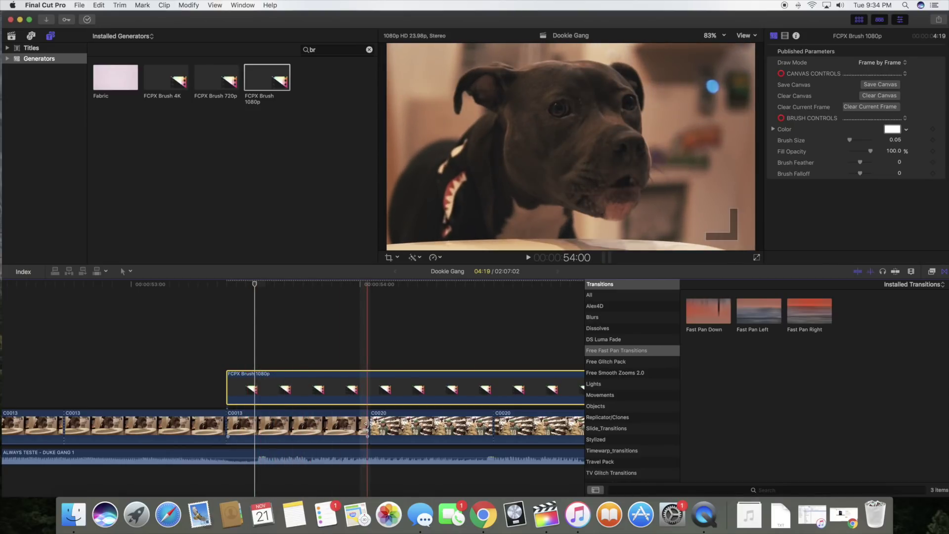
pyautogui.hotkey('alt', ']')
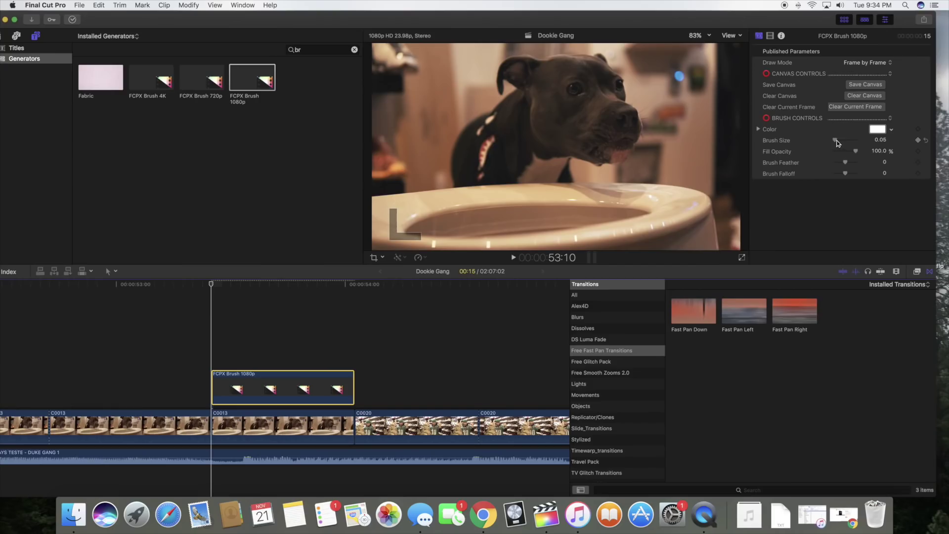
# Step: Raise the brush size to 0.13 and paint white X eyes and teeth on the first frame
pyautogui.moveTo(837, 143); pyautogui.dragTo(836, 141)
pyautogui.click(878, 130)
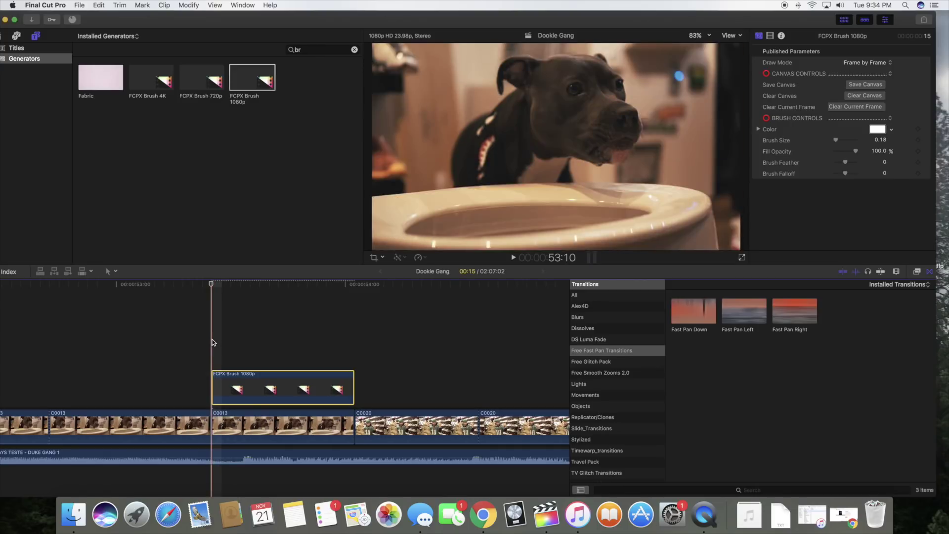
pyautogui.moveTo(563, 75)
pyautogui.mouseDown()
pyautogui.moveTo(582, 102)
pyautogui.moveTo(562, 102)
pyautogui.mouseUp()
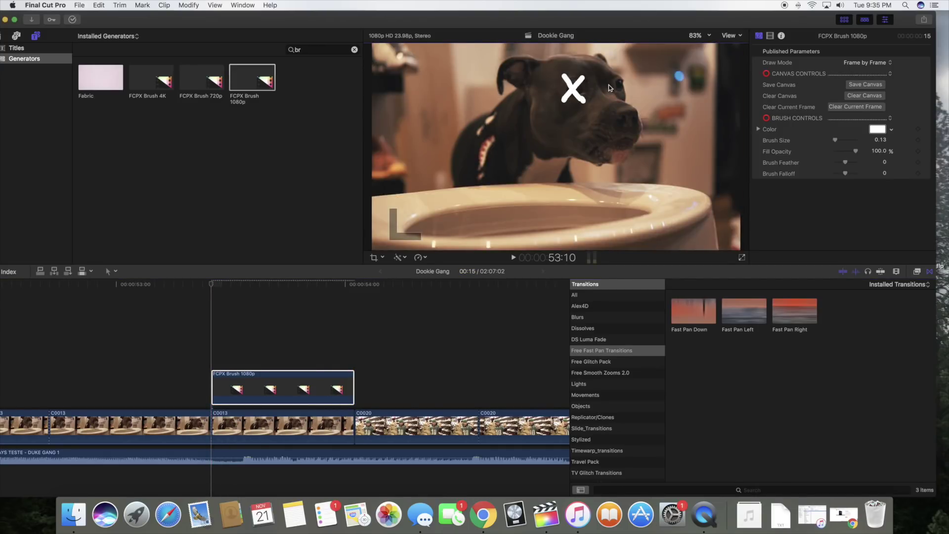
pyautogui.moveTo(611, 76); pyautogui.dragTo(626, 96)
pyautogui.moveTo(624, 75); pyautogui.dragTo(611, 95)
pyautogui.moveTo(604, 135)
pyautogui.mouseDown()
pyautogui.moveTo(604, 162)
pyautogui.moveTo(615, 136)
pyautogui.moveTo(625, 141)
pyautogui.moveTo(617, 160)
pyautogui.moveTo(630, 156)
pyautogui.mouseUp()
# Step: Paint the X eyes and fangs on the next two frames, one frame at a time
pyautogui.press('Right')
pyautogui.moveTo(571, 82)
pyautogui.mouseDown()
pyautogui.moveTo(589, 108)
pyautogui.moveTo(587, 86)
pyautogui.moveTo(569, 110)
pyautogui.mouseUp()
pyautogui.moveTo(613, 82)
pyautogui.mouseDown()
pyautogui.moveTo(635, 106)
pyautogui.moveTo(615, 110)
pyautogui.mouseUp()
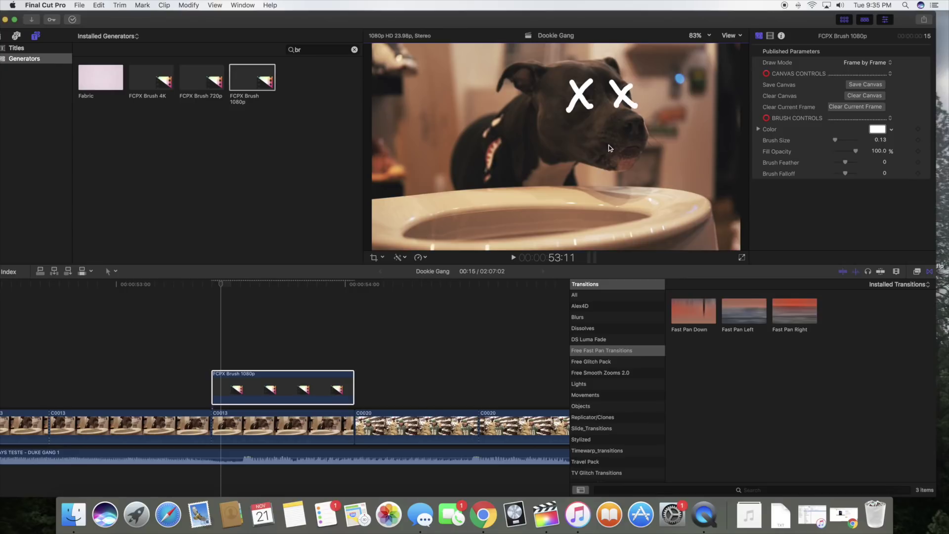
pyautogui.moveTo(611, 148)
pyautogui.mouseDown()
pyautogui.moveTo(613, 169)
pyautogui.moveTo(631, 147)
pyautogui.moveTo(636, 161)
pyautogui.moveTo(645, 142)
pyautogui.mouseUp()
pyautogui.press('Right')
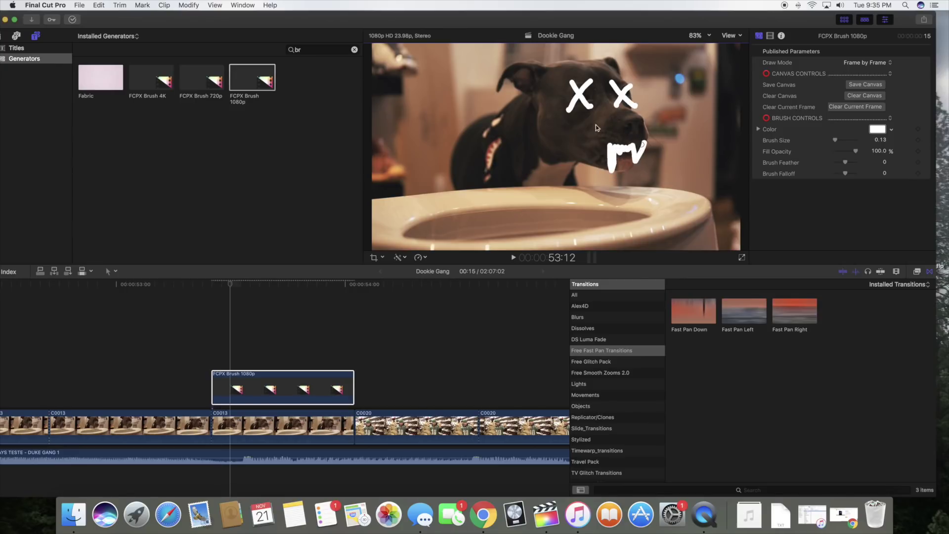
pyautogui.moveTo(573, 79)
pyautogui.mouseDown()
pyautogui.moveTo(604, 105)
pyautogui.moveTo(579, 105)
pyautogui.mouseUp()
pyautogui.moveTo(622, 83); pyautogui.dragTo(635, 96)
pyautogui.moveTo(635, 84); pyautogui.dragTo(622, 99)
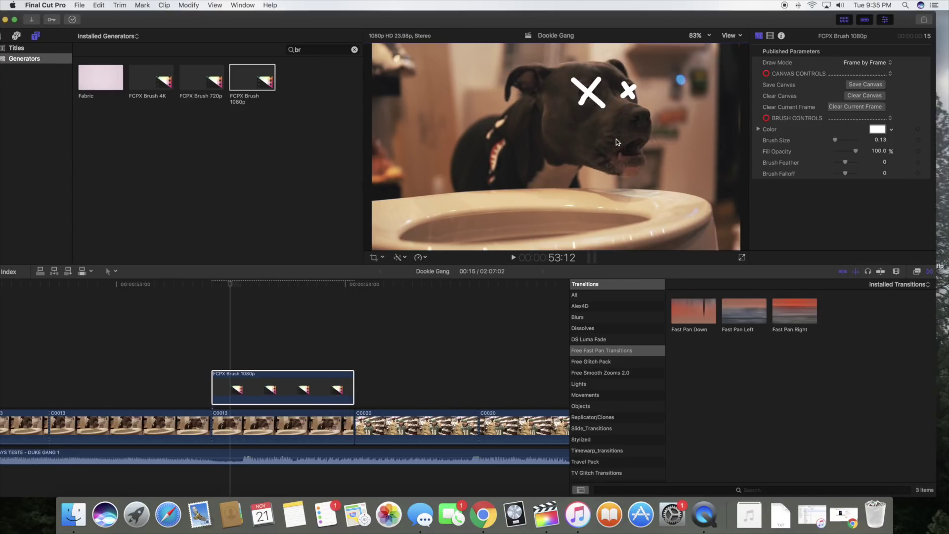
pyautogui.moveTo(611, 141)
pyautogui.mouseDown()
pyautogui.moveTo(612, 171)
pyautogui.moveTo(645, 142)
pyautogui.mouseUp()
# Step: Redraw the X eyes and fangs on the remaining frames up to the last dog frame
pyautogui.press('Right')
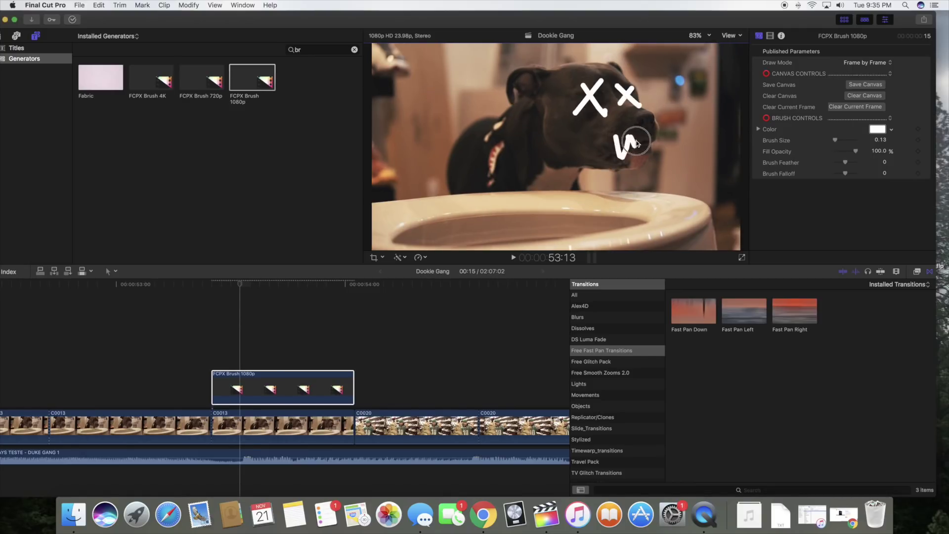
pyautogui.press('Right')
pyautogui.moveTo(573, 79); pyautogui.dragTo(604, 106)
pyautogui.moveTo(611, 141); pyautogui.dragTo(619, 149)
pyautogui.press('Right')
pyautogui.moveTo(546, 79); pyautogui.dragTo(576, 120)
pyautogui.moveTo(601, 87); pyautogui.dragTo(618, 104)
pyautogui.moveTo(587, 171); pyautogui.dragTo(622, 156)
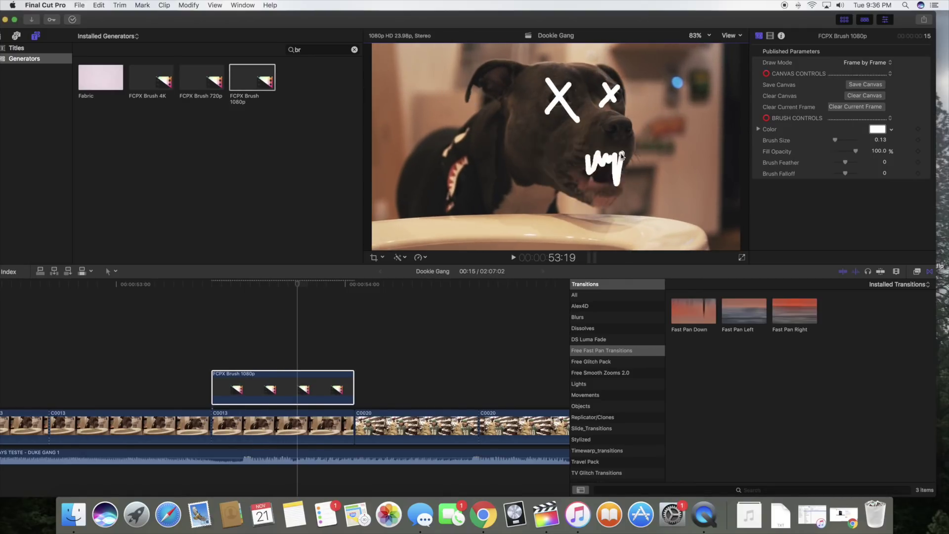
pyautogui.press('Right')
pyautogui.press('Right')
pyautogui.press('Right')
pyautogui.press('Right')
pyautogui.press('Right')
pyautogui.press('Right')
pyautogui.press('Left')
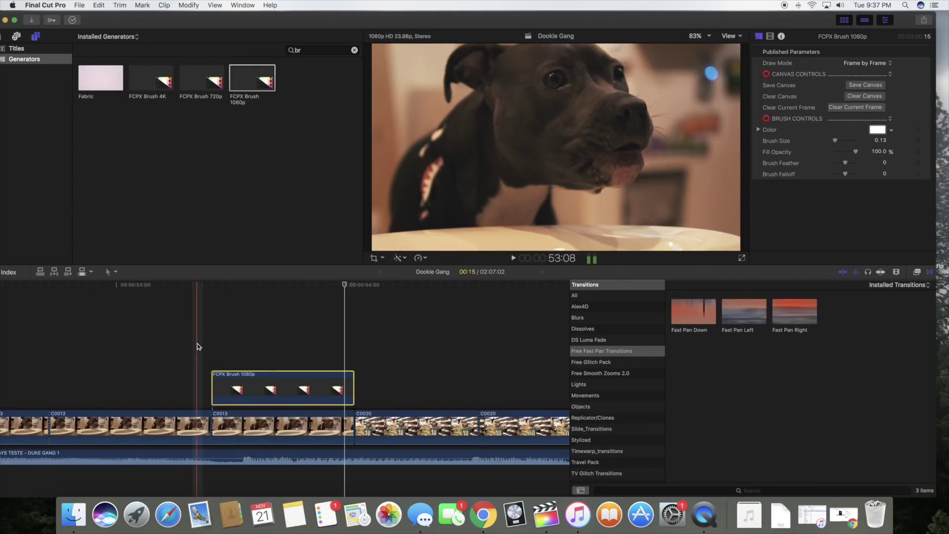
pyautogui.press('space')
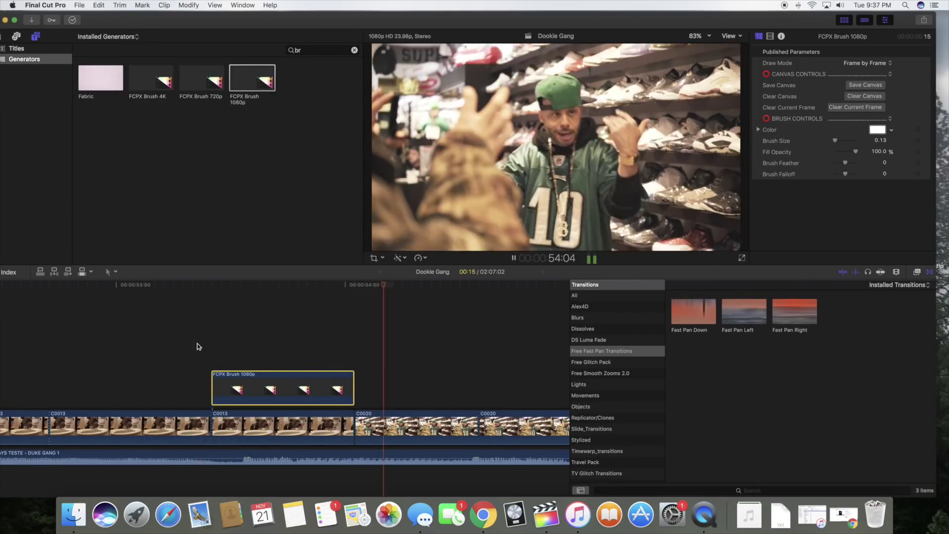
pyautogui.press('space')
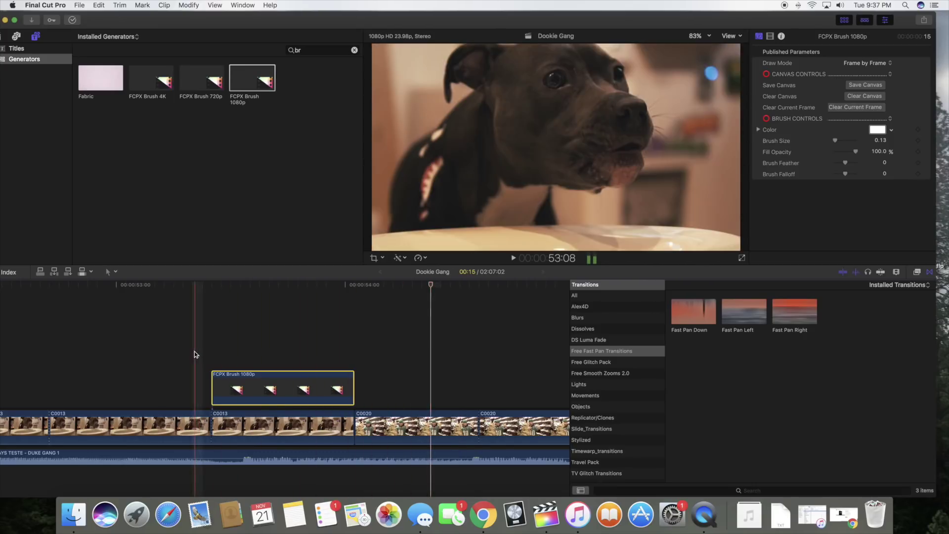
pyautogui.press('space')
pyautogui.press('space')
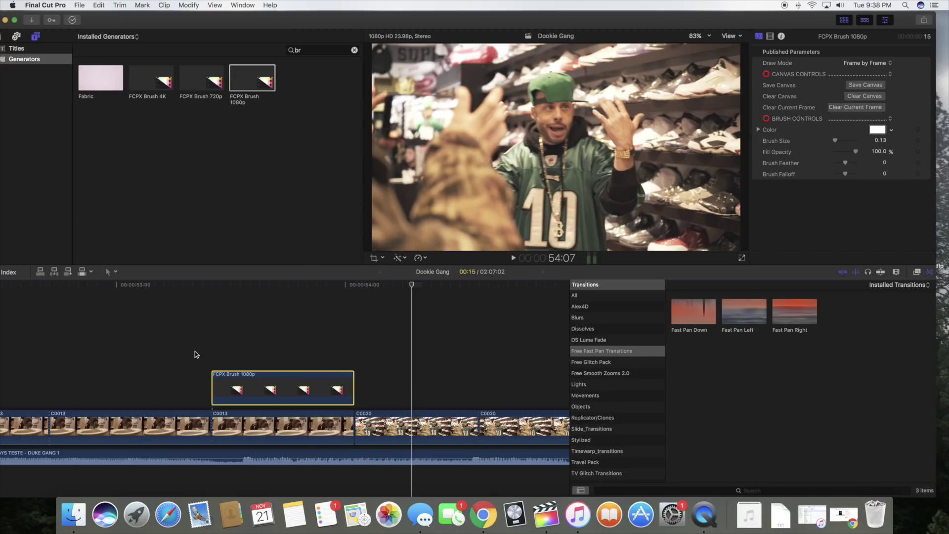
pyautogui.press('s')
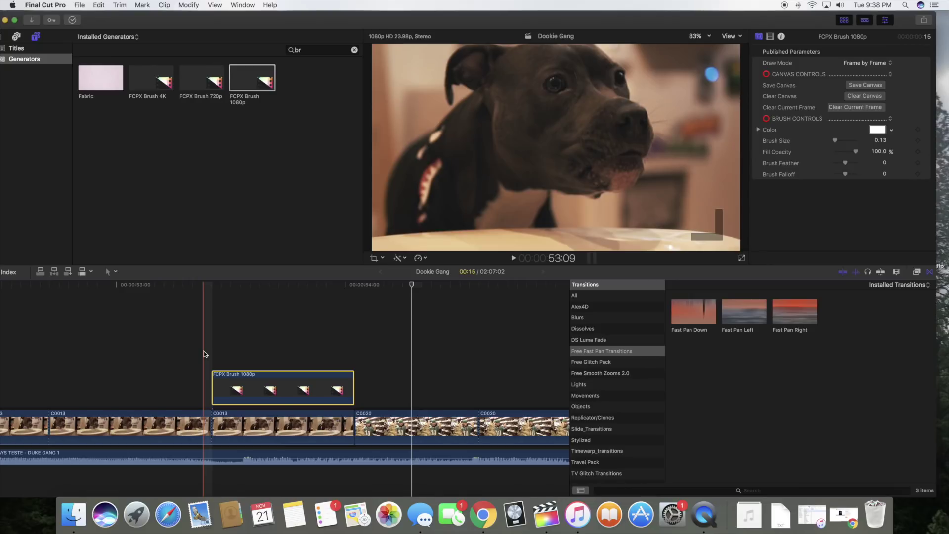
pyautogui.press('space')
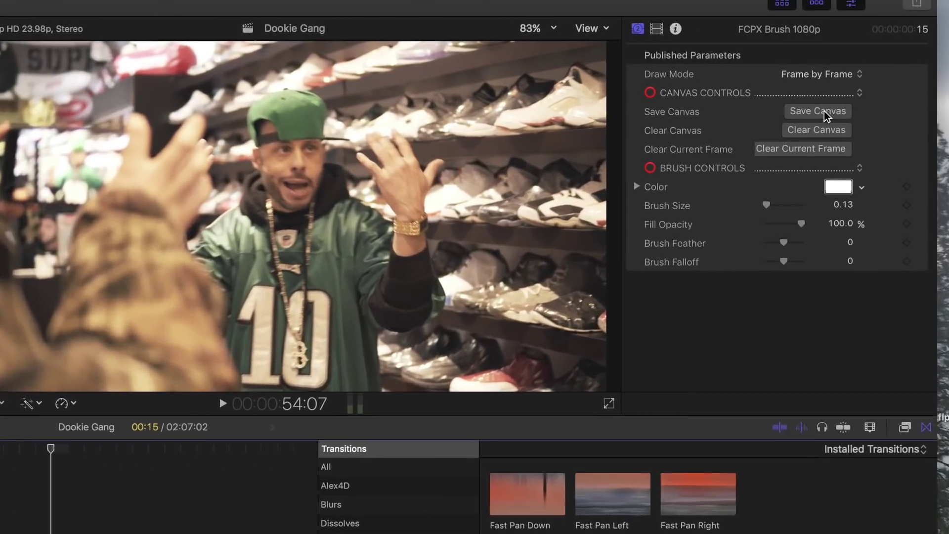
# Step: Save the FCPX Brush canvas and dismiss the 'Canvas Saved.' confirmation
pyautogui.click(856, 87)
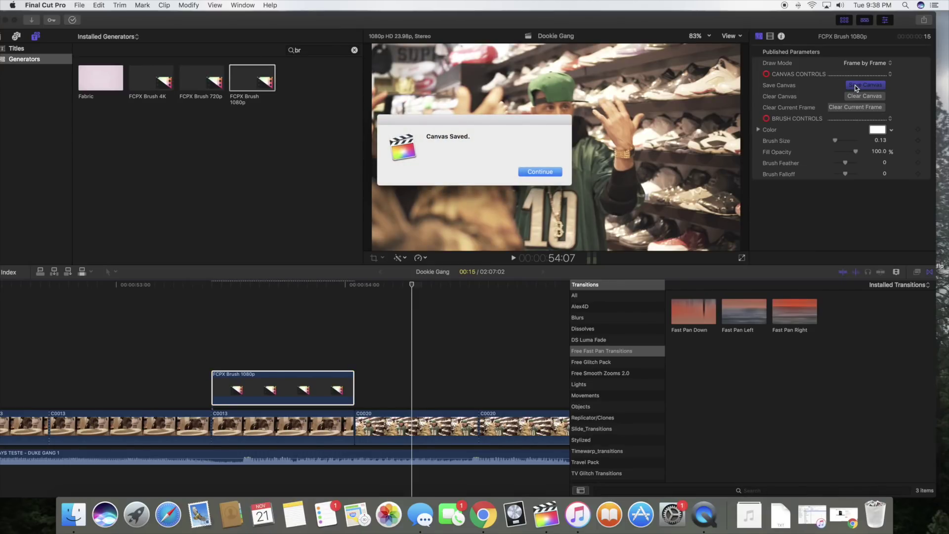
pyautogui.click(547, 173)
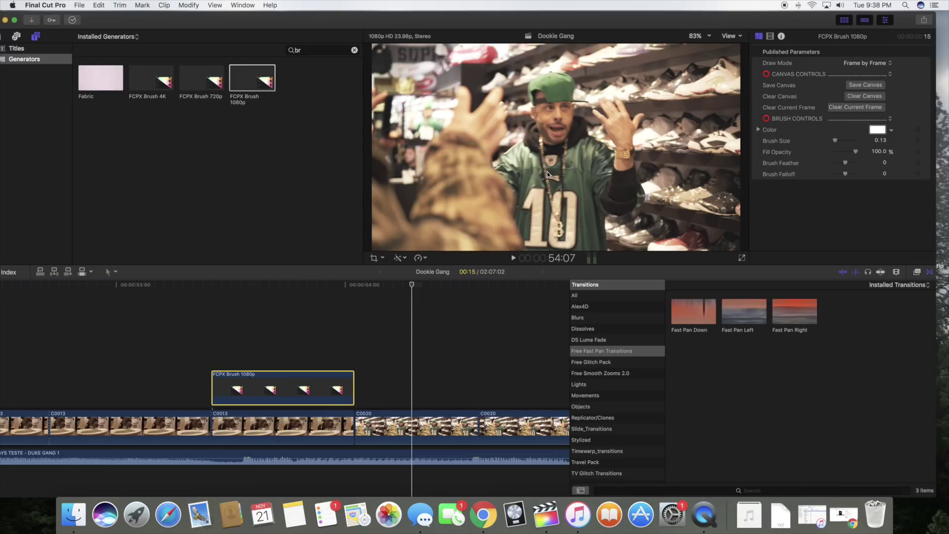